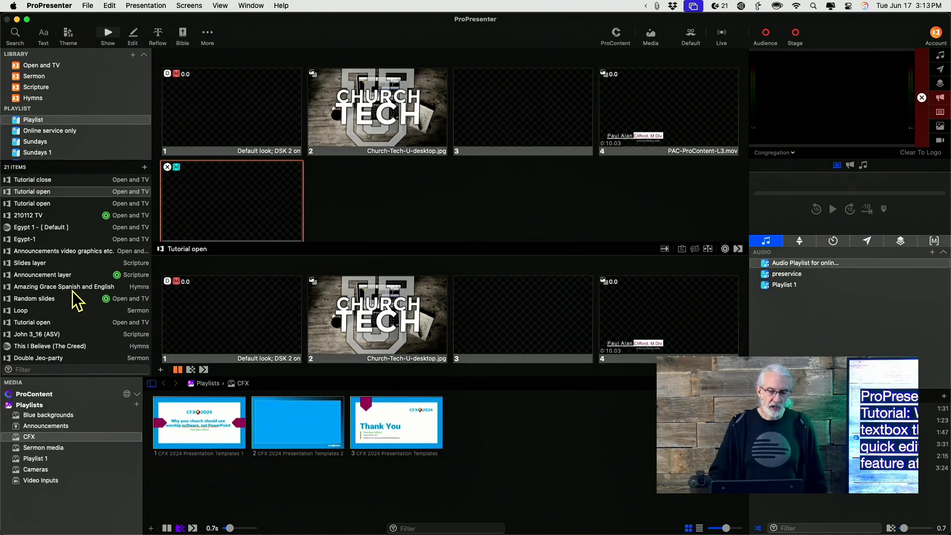
- Open the Amazing Grace Spanish and English song and check which text box Quick Edit offers on slide 2
click(73, 289)
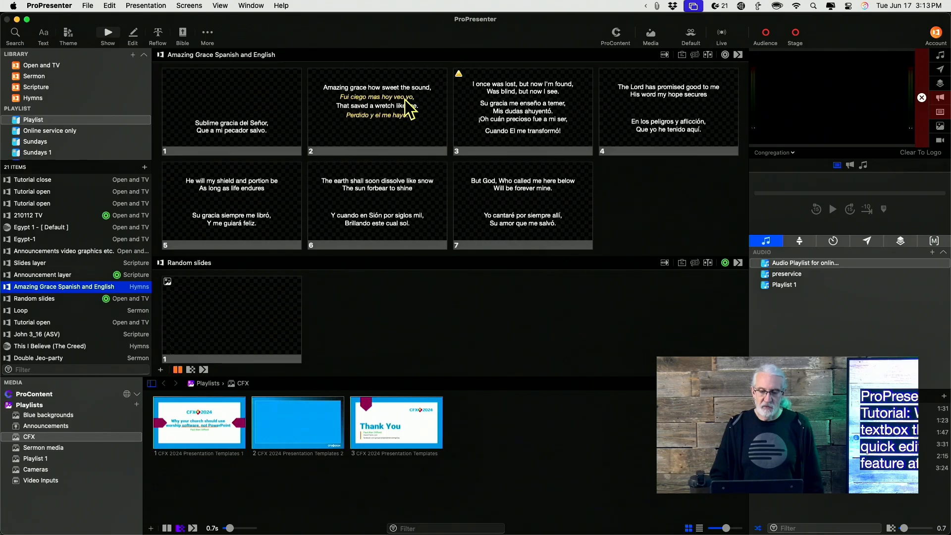
right_click(374, 106)
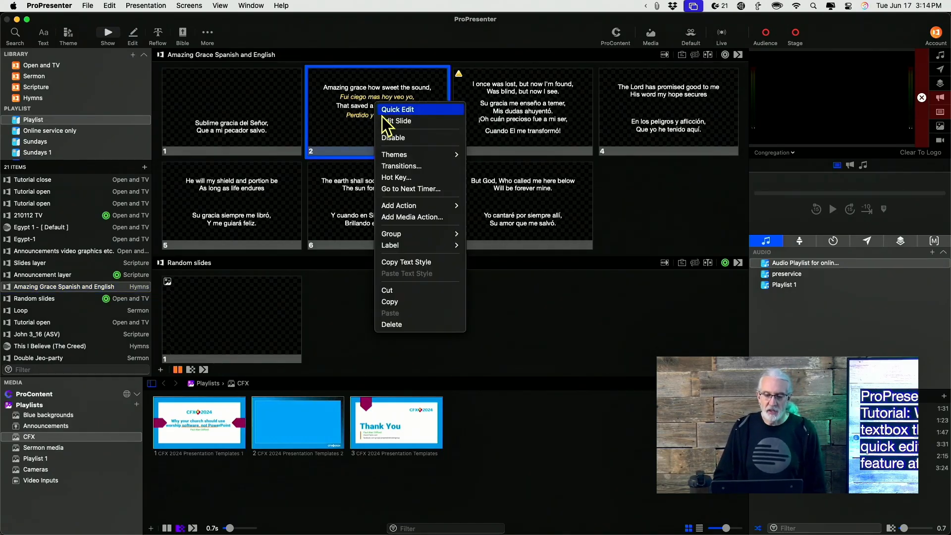
click(386, 111)
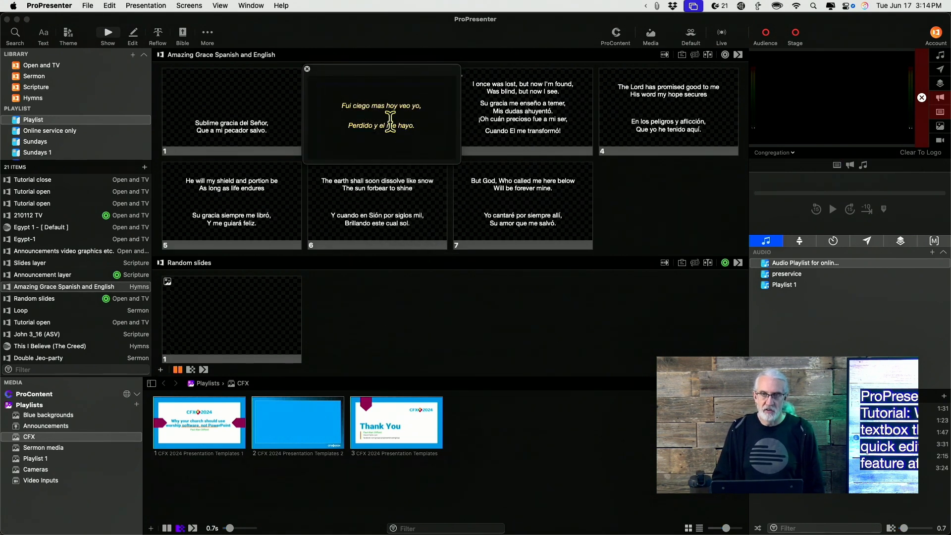
click(307, 69)
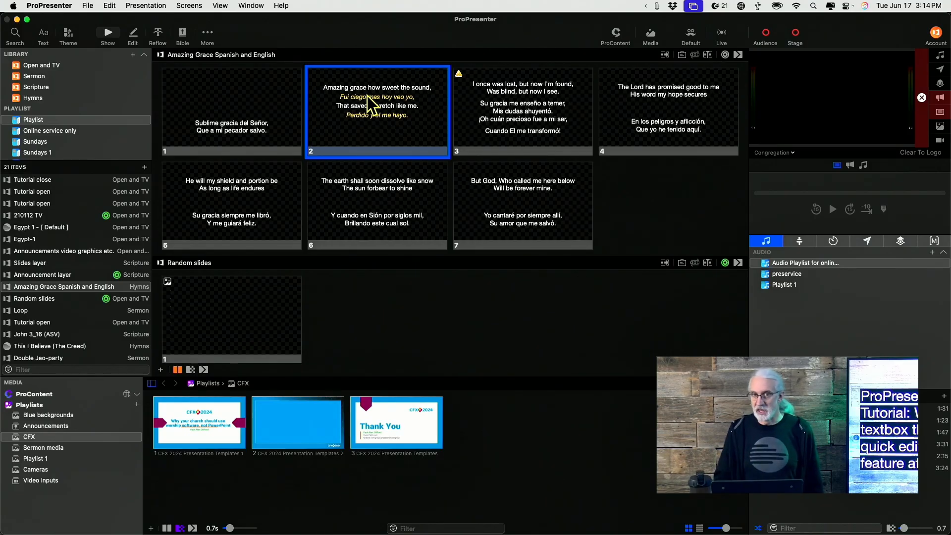
- Edit slide 2 and move the yellow Spanish text box (Text 2) up over the English lyrics, to Y about -24
right_click(367, 96)
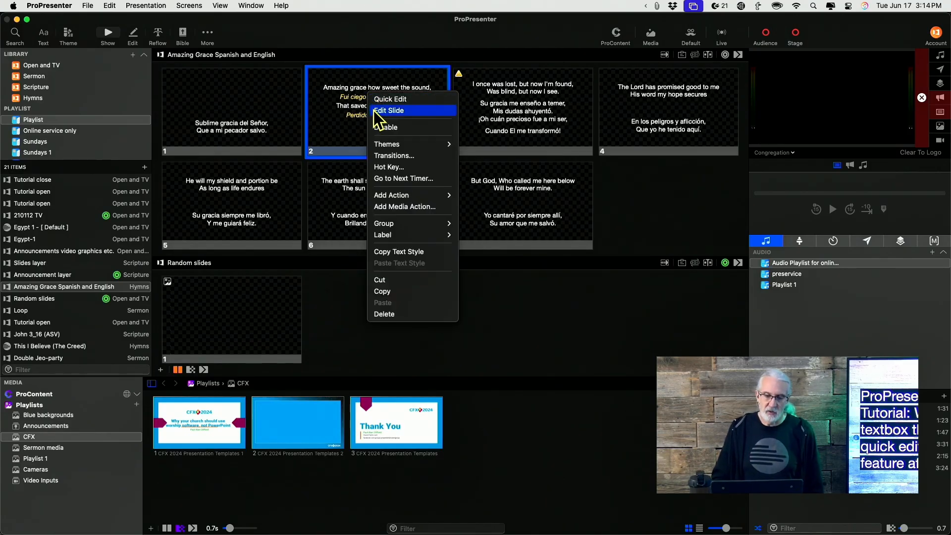
click(376, 112)
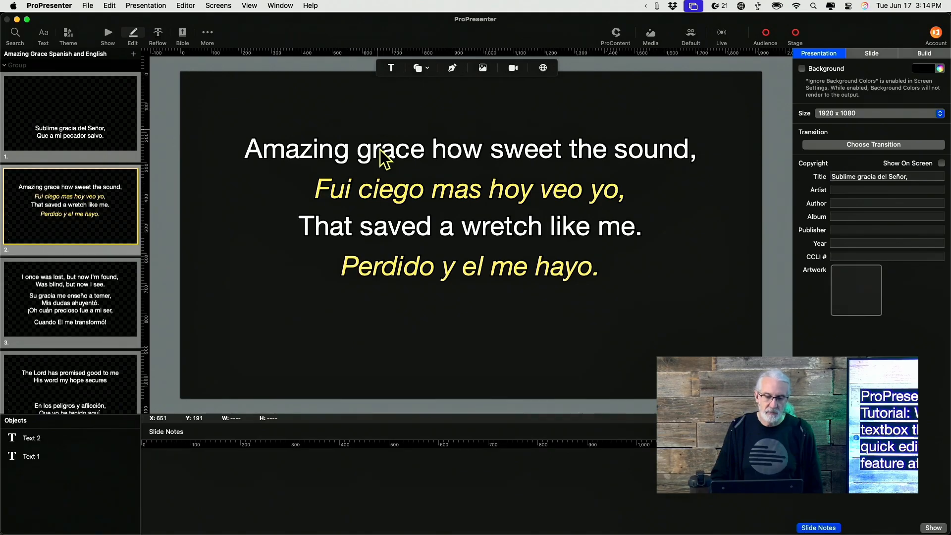
click(36, 439)
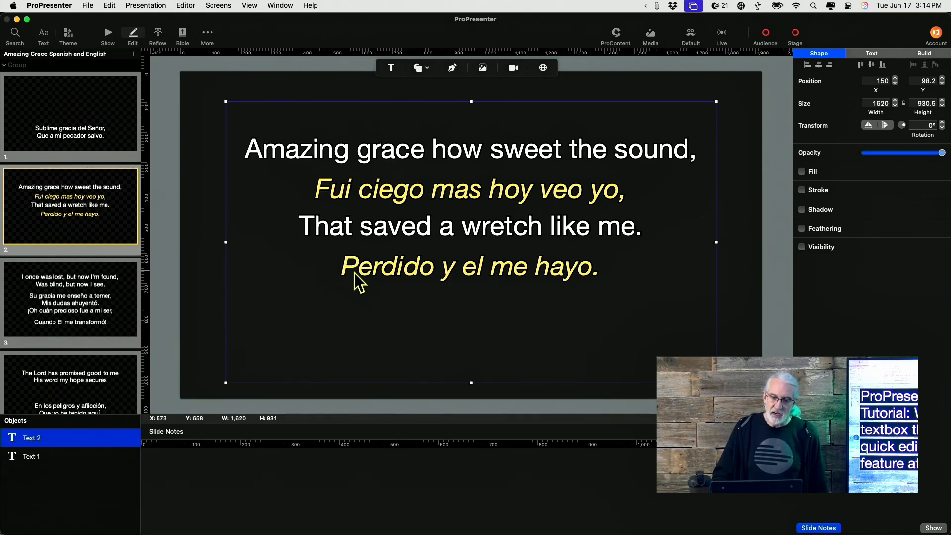
drag(352, 280, 348, 237)
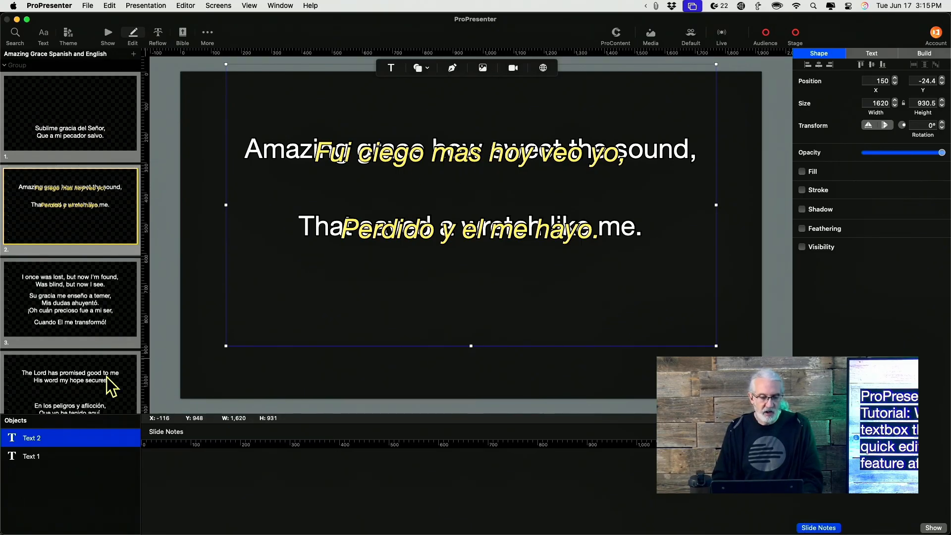
- Reorder Text 2 below Text 1 in slide 2's object list and check the slide's text in Quick Edit
mouse_move(42, 442)
mouse_down()
mouse_move(36, 479)
mouse_move(43, 468)
mouse_up()
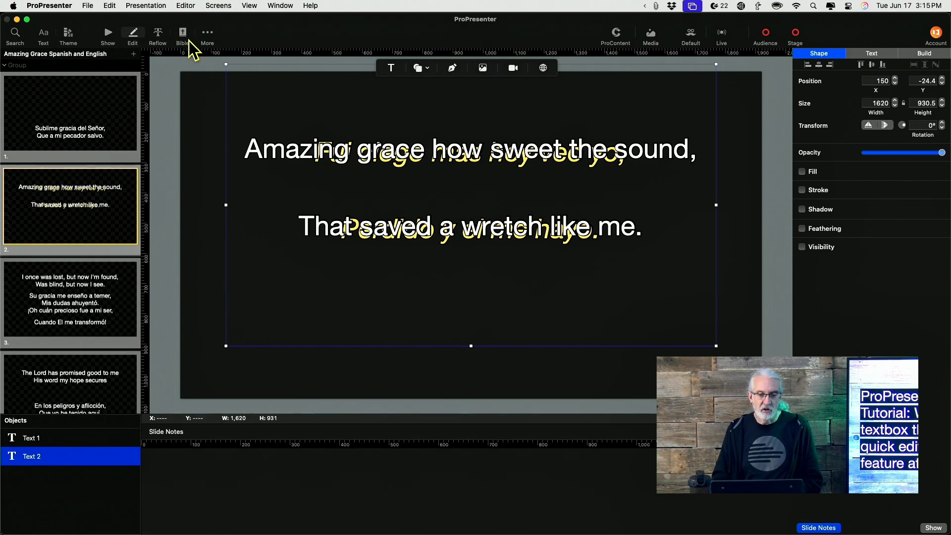
click(109, 33)
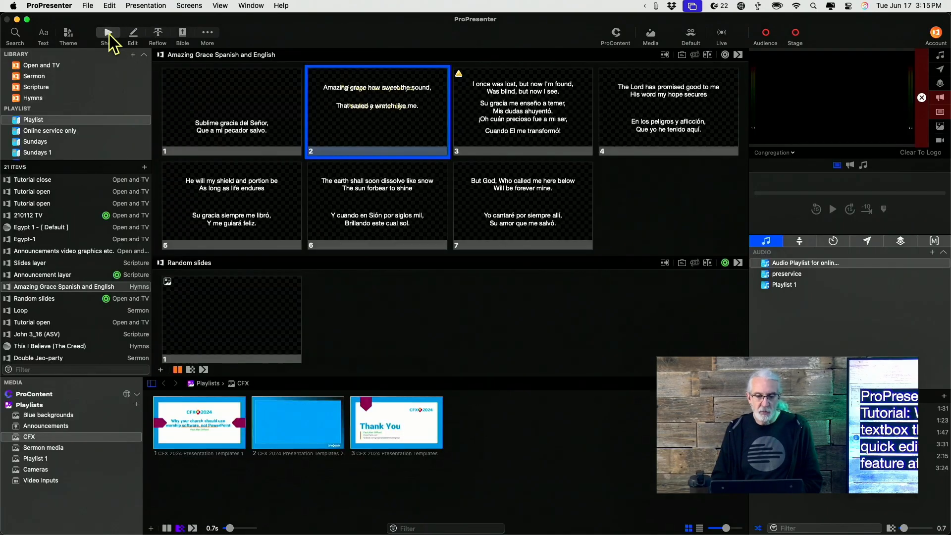
right_click(396, 93)
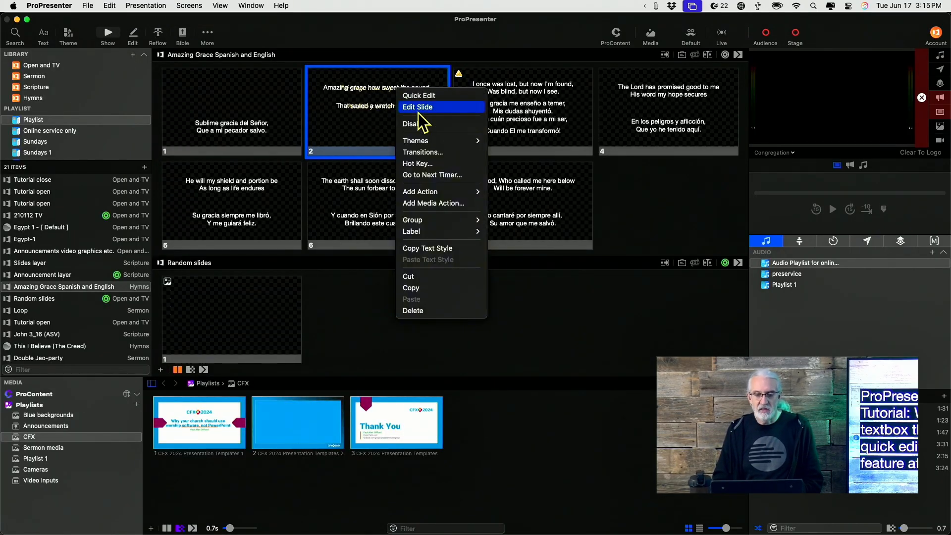
click(420, 96)
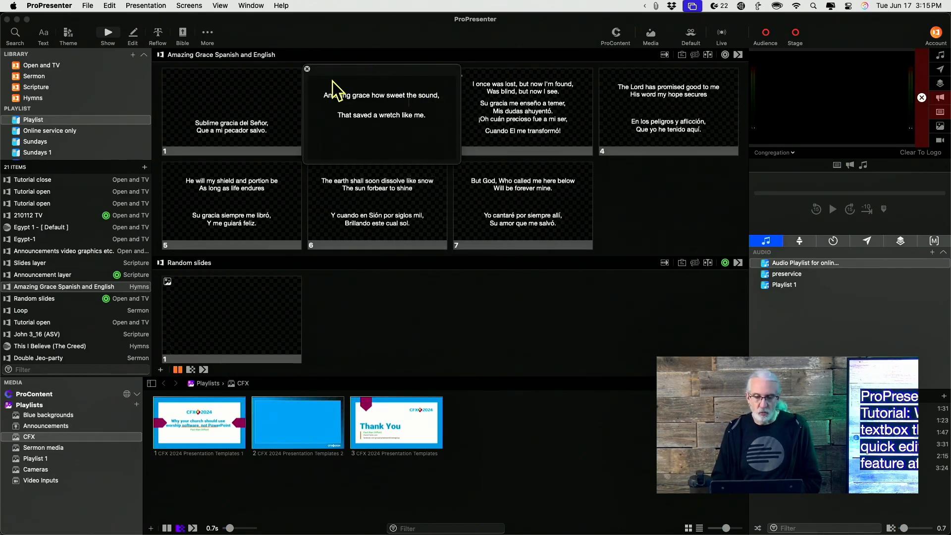
click(307, 69)
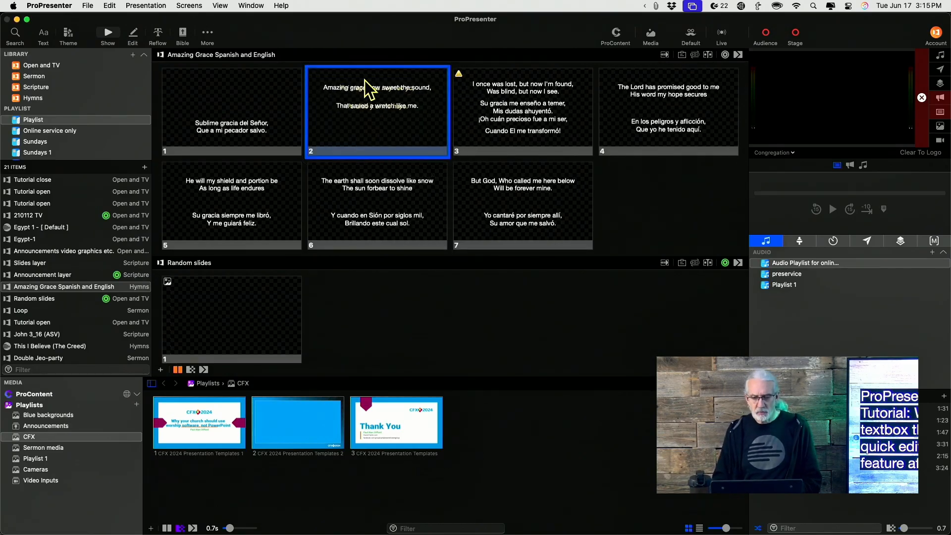
- Create a new theme from slide 2 and save it as "Spanish first"
right_click(374, 112)
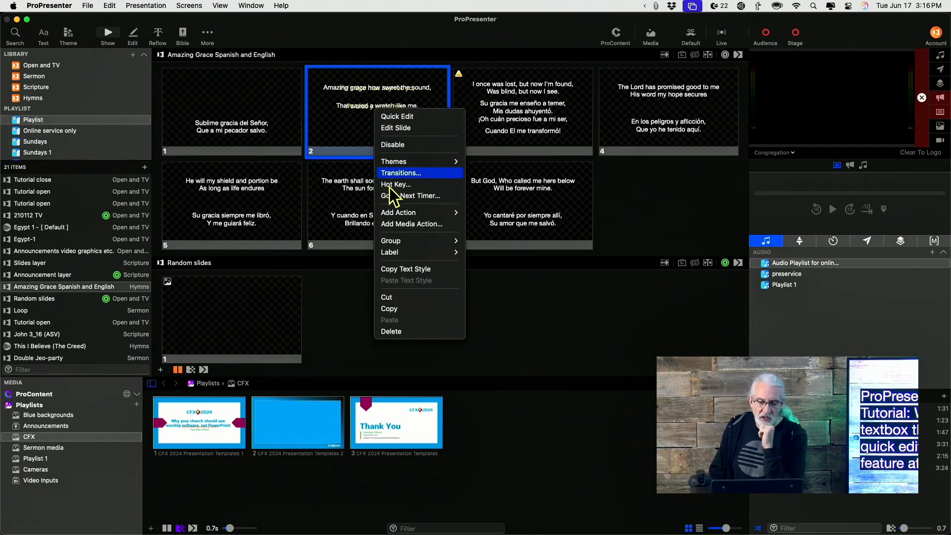
mouse_move(403, 164)
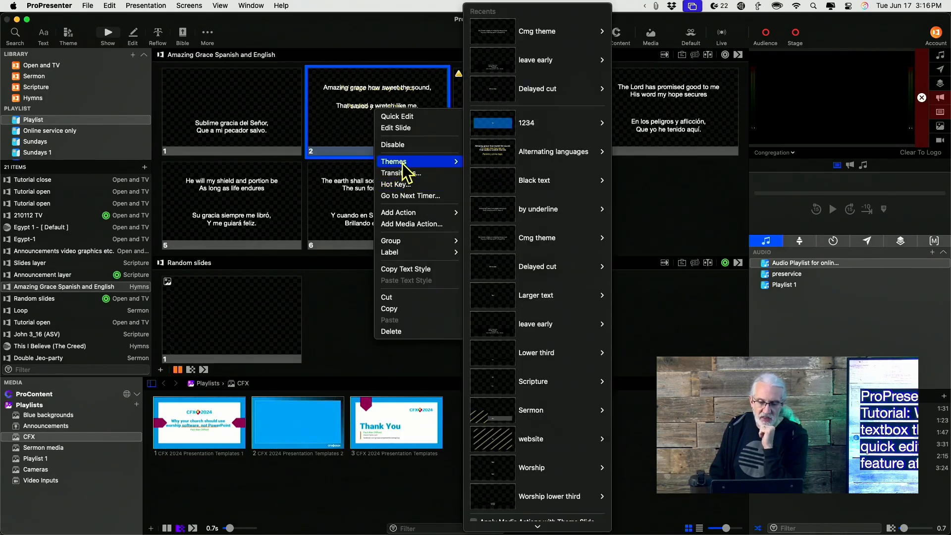
mouse_move(538, 528)
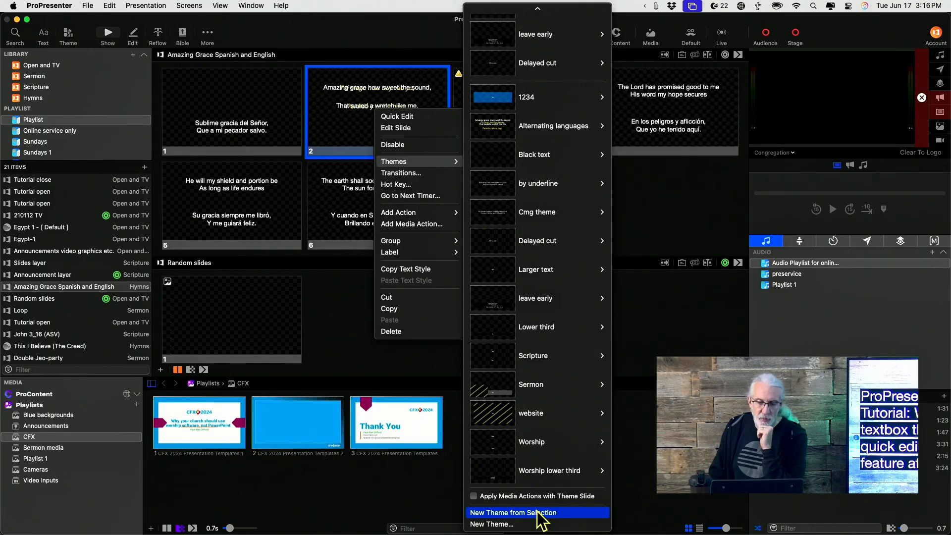
click(538, 512)
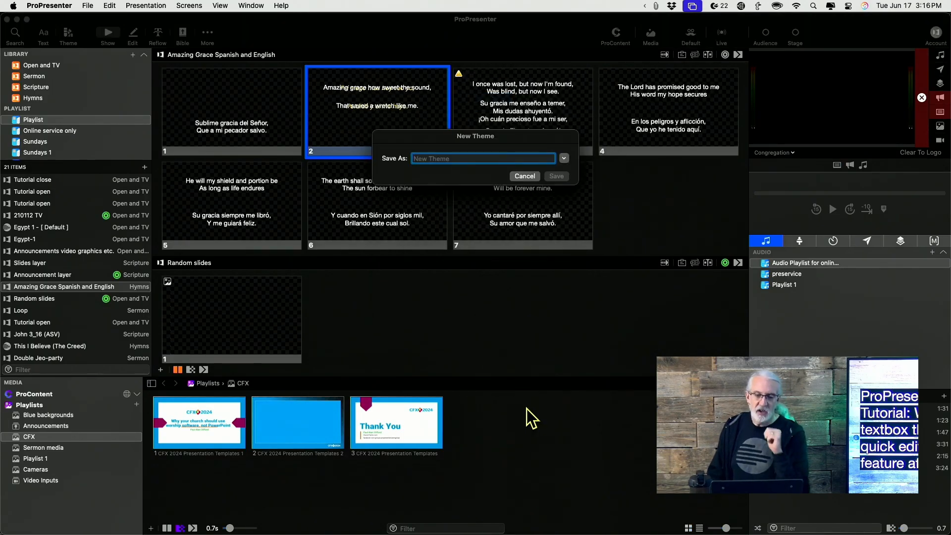
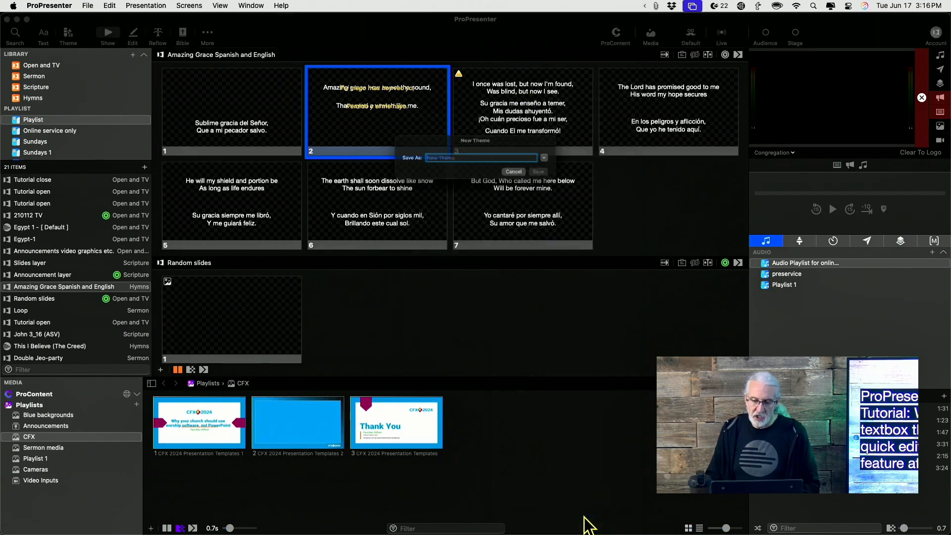
text(Spanish first)
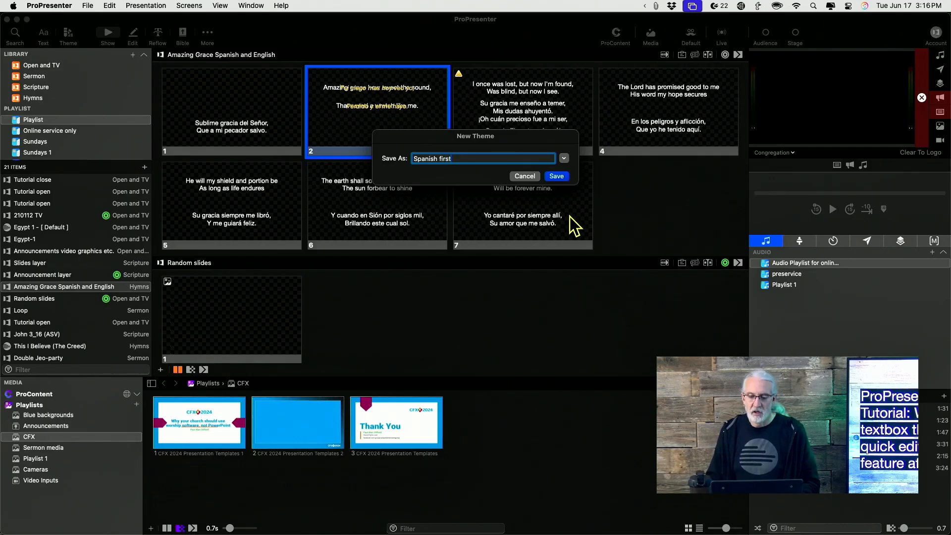
click(557, 176)
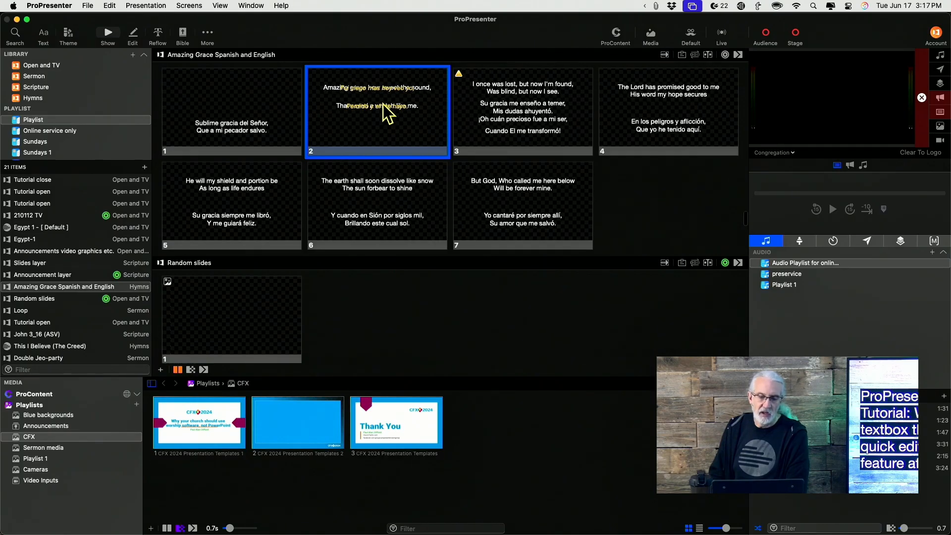
- Check which language's text box Quick Edit offers on slide 2
right_click(376, 89)
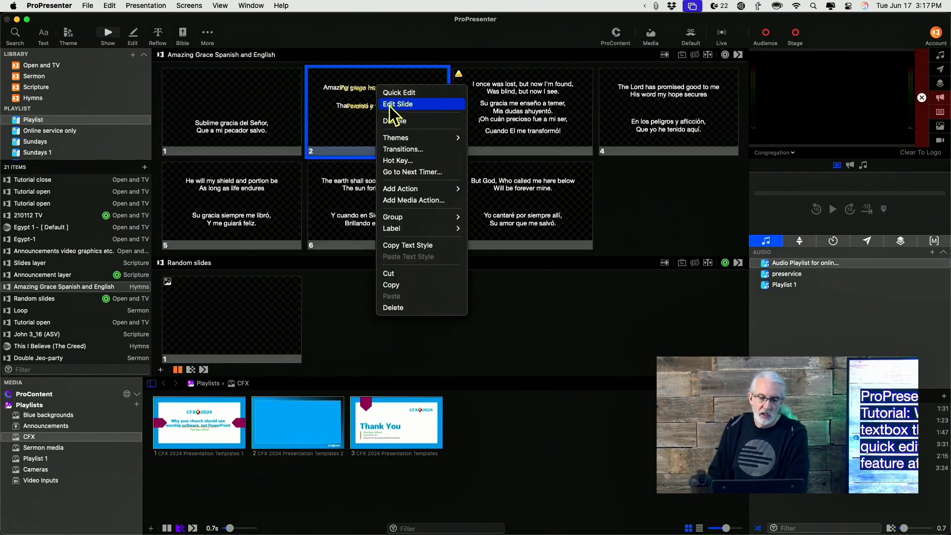
click(392, 93)
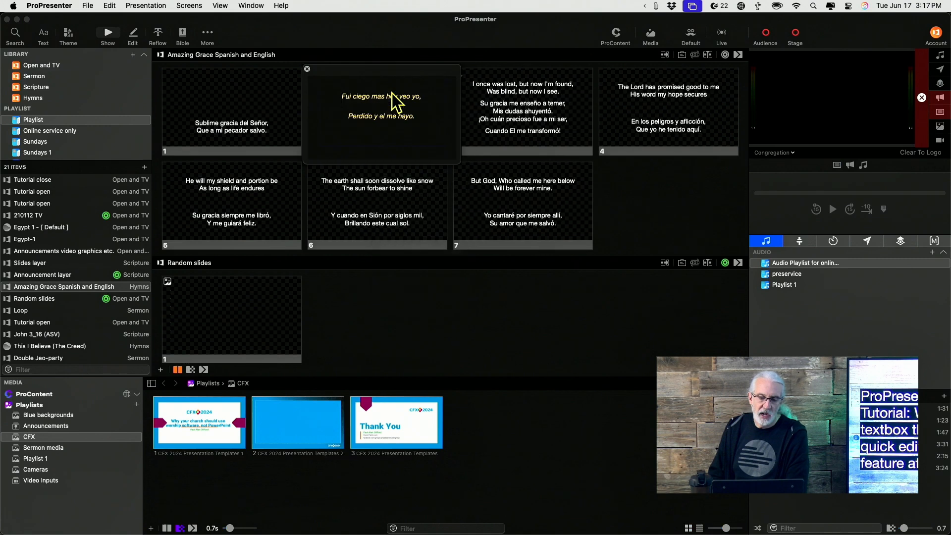
click(307, 69)
right_click(344, 88)
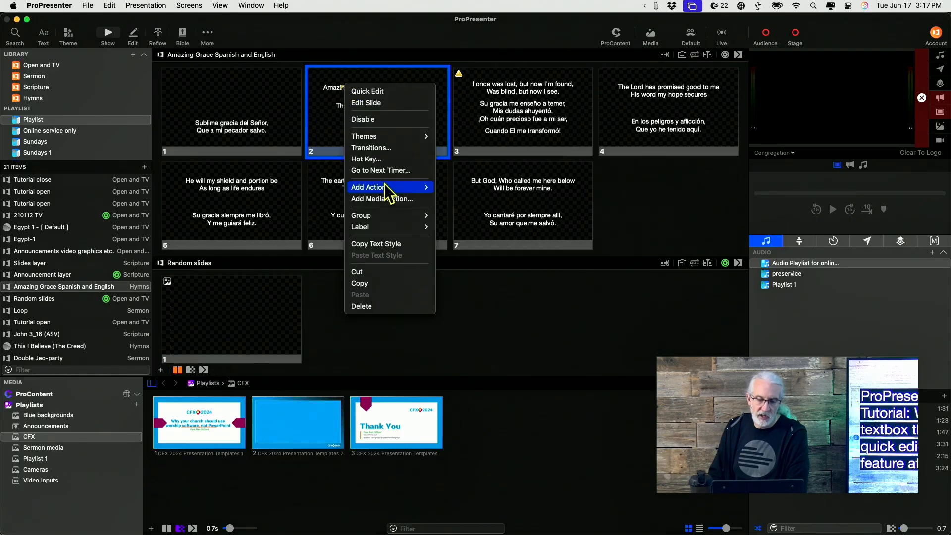
mouse_move(388, 135)
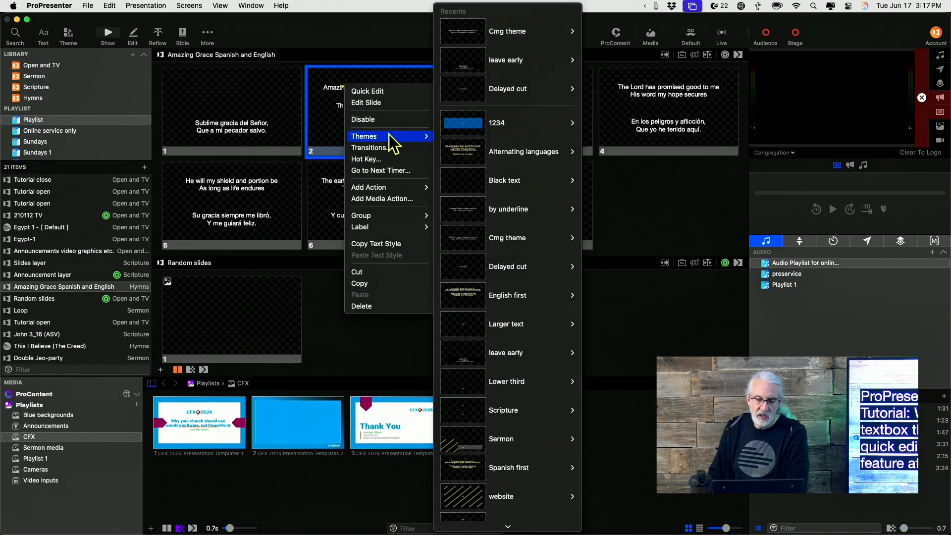
scroll(517, 301, down, 3)
mouse_move(517, 301)
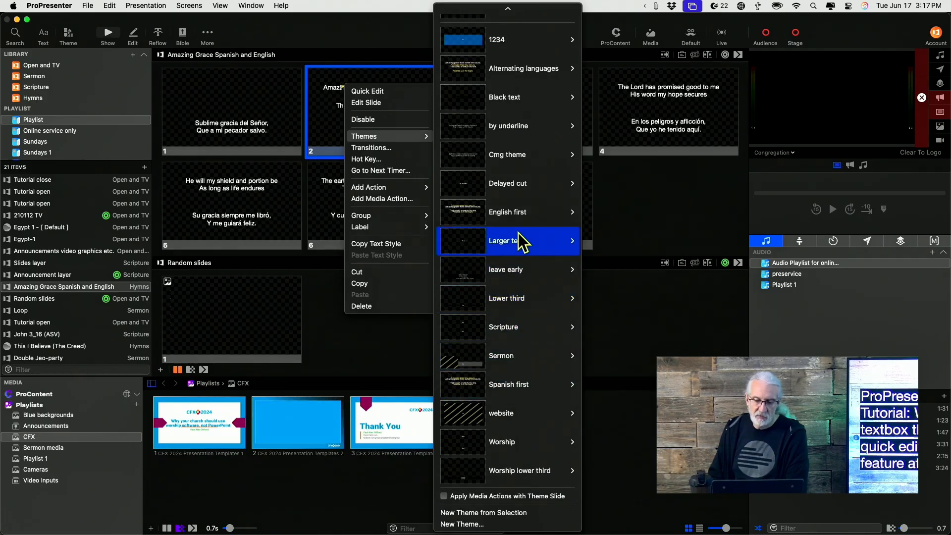
mouse_move(518, 217)
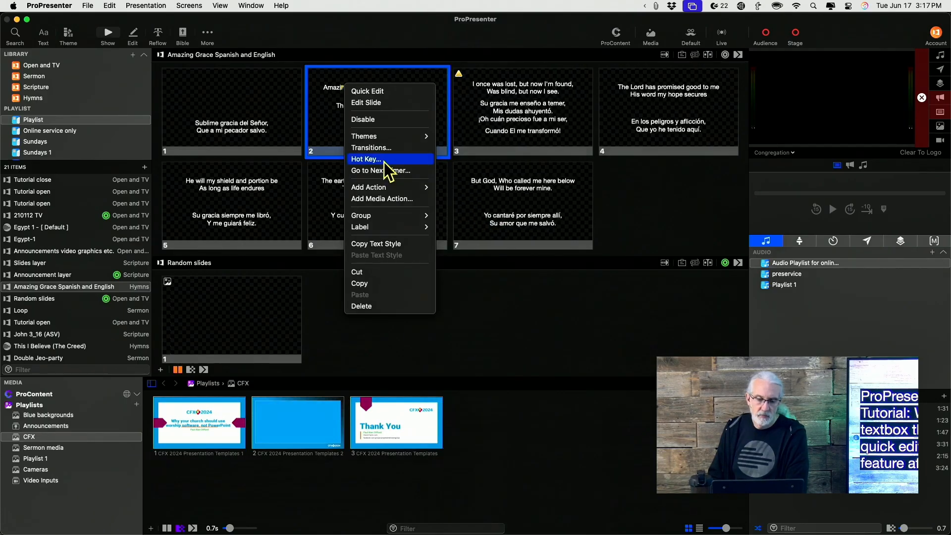
click(376, 28)
- Apply the English first theme slide to slide 2 and check the editable text in Quick Edit
right_click(364, 84)
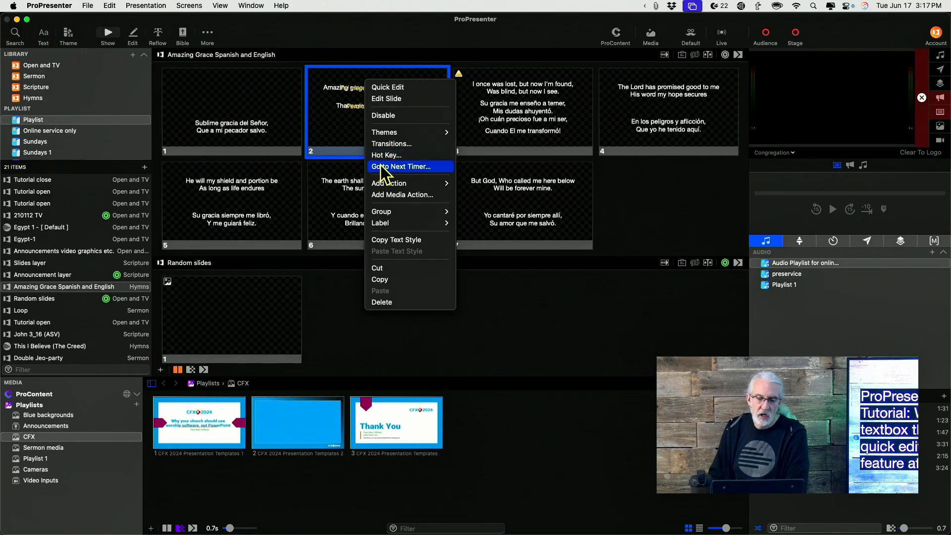
mouse_move(508, 132)
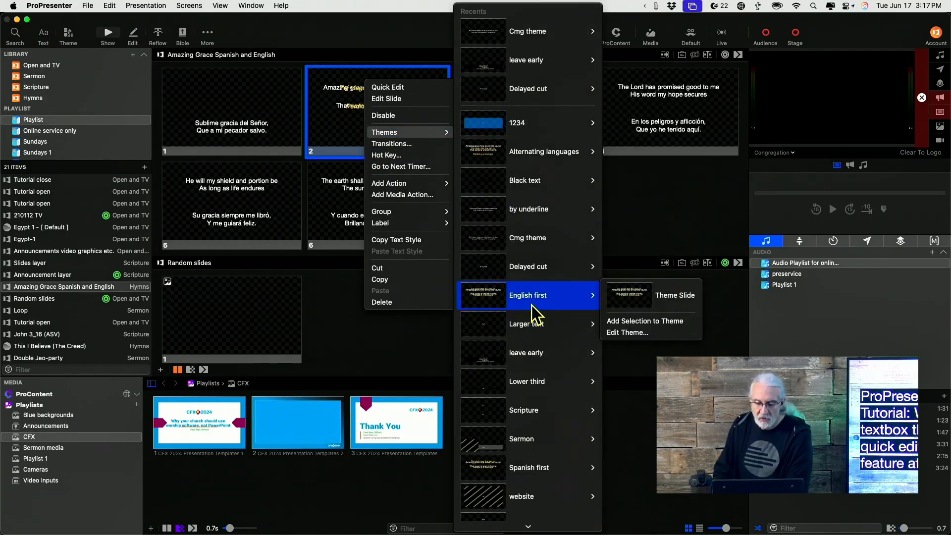
click(640, 292)
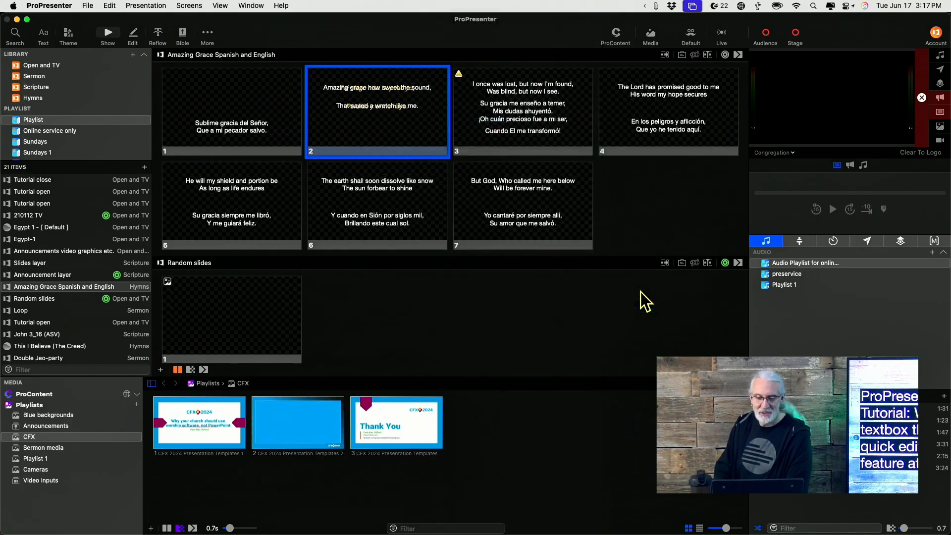
right_click(376, 100)
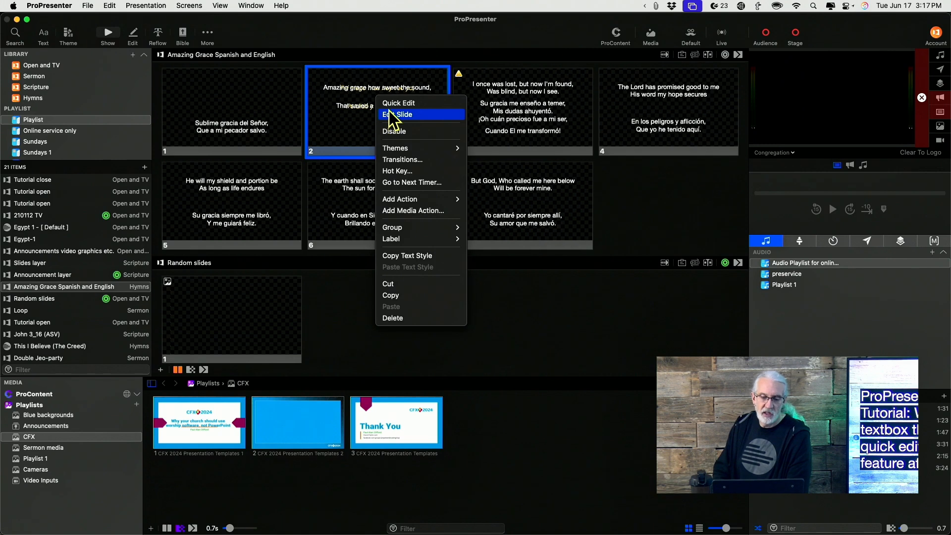
click(391, 103)
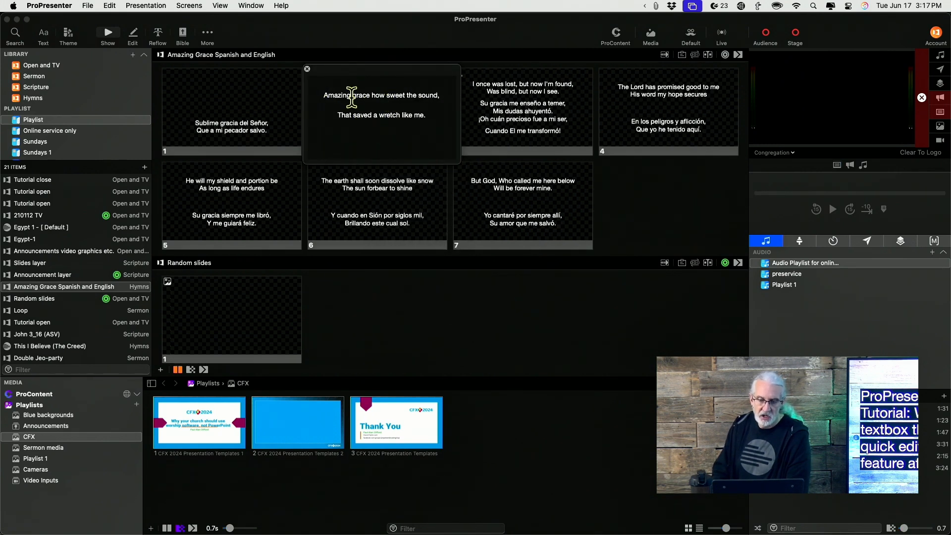
click(309, 71)
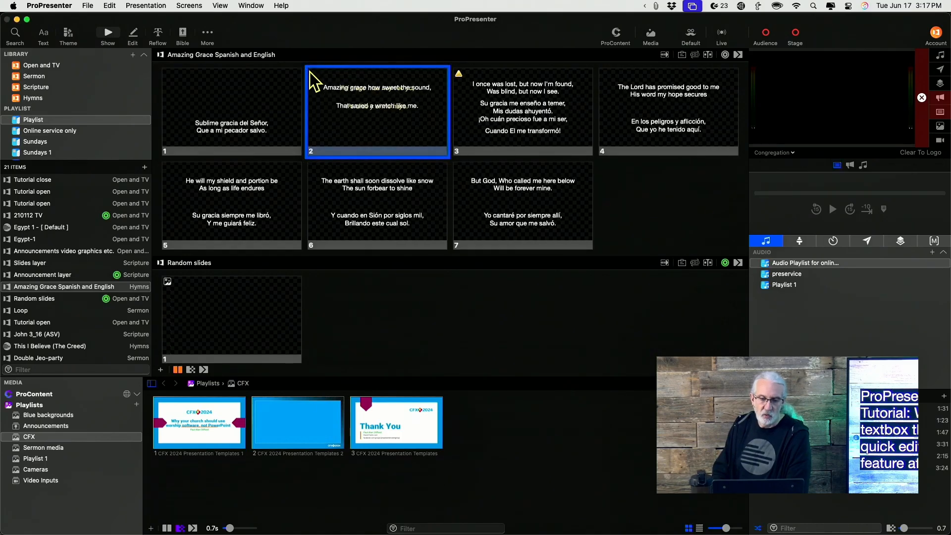
- Apply the Spanish first theme slide to slide 2
right_click(355, 86)
mouse_move(379, 134)
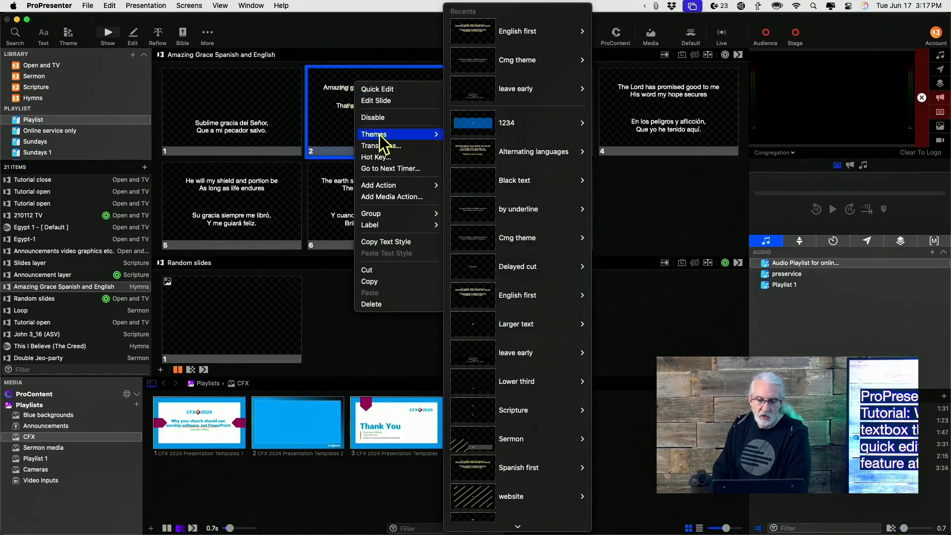
mouse_move(529, 471)
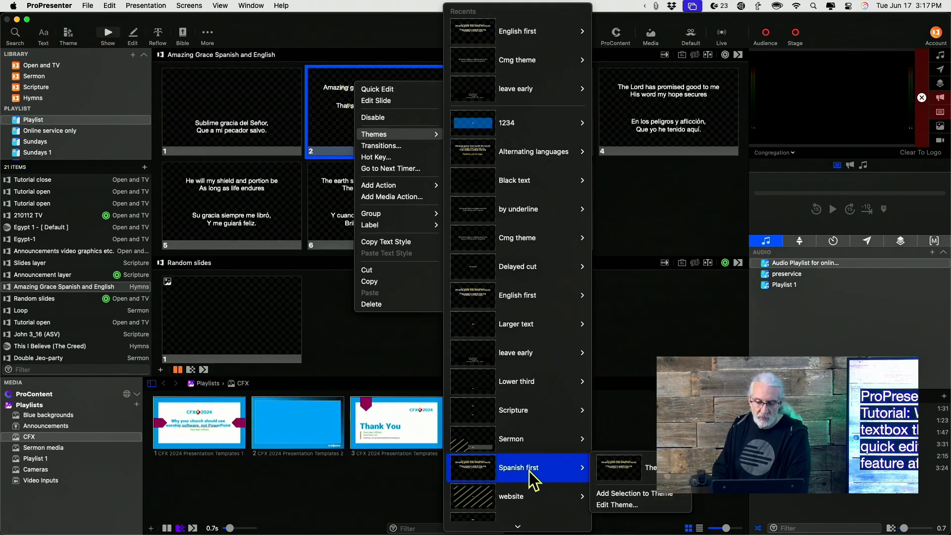
click(619, 473)
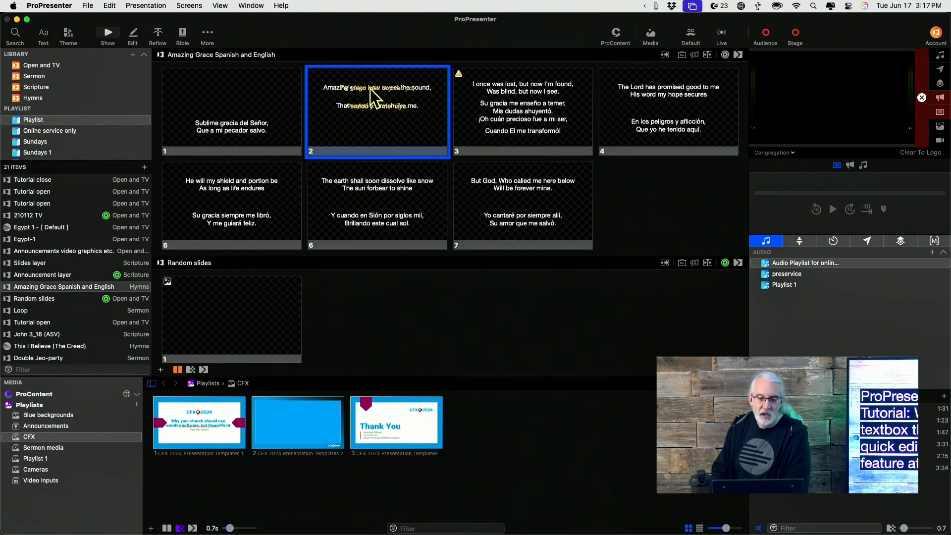
- Check which language's lyrics Quick Edit opens on slide 2 with the Spanish first theme applied
right_click(357, 97)
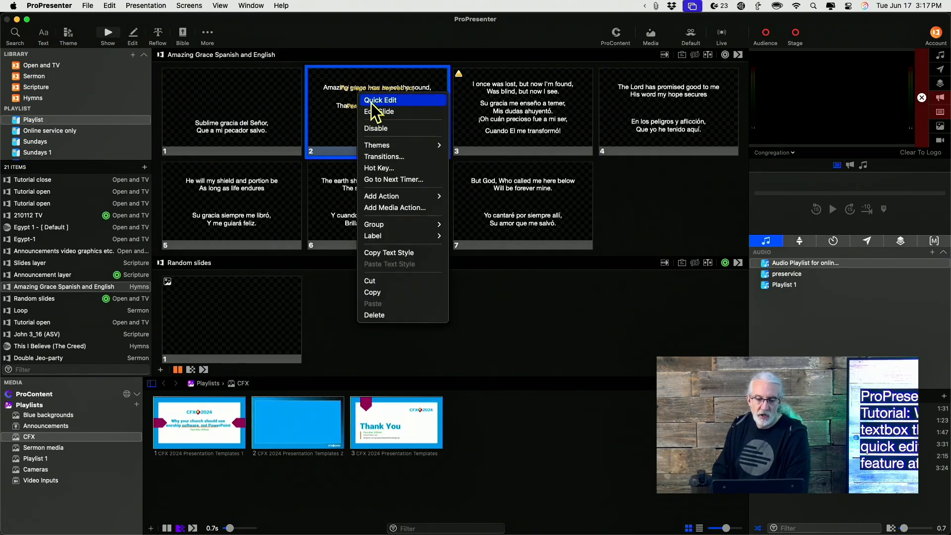
click(370, 101)
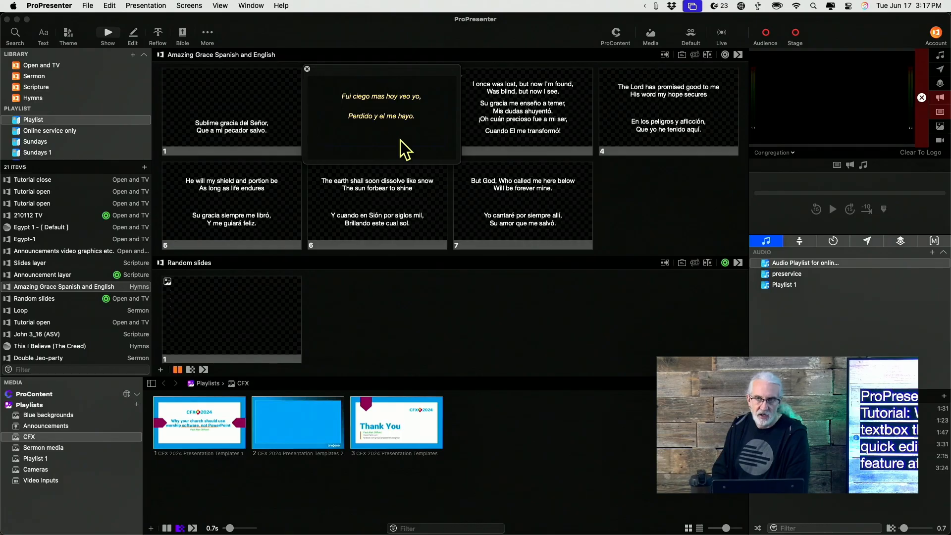
click(307, 70)
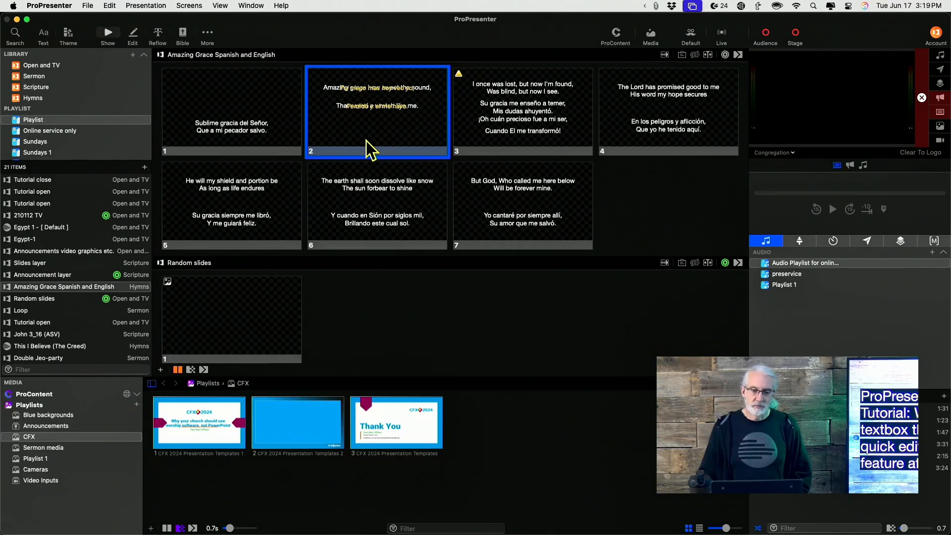
- In the slide editor, move slide 2's yellow Spanish text box down to about X 139, Y 88 so its lines alternate with the English lyrics
scroll(377, 133, down, 1)
right_click(382, 128)
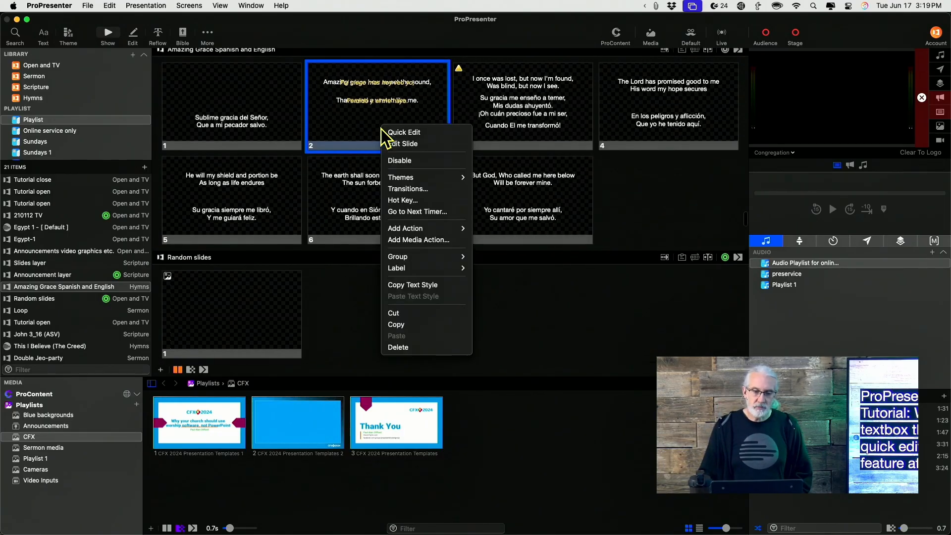
click(403, 146)
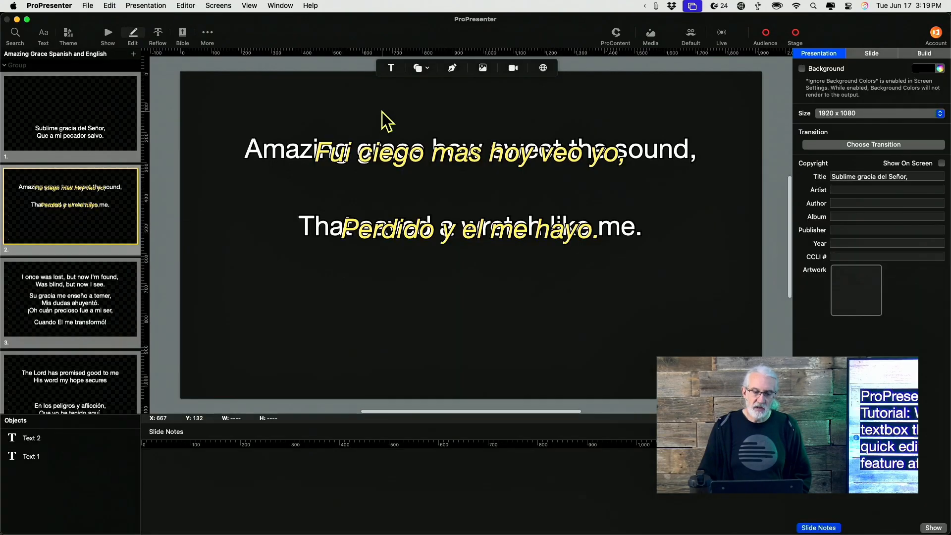
click(384, 153)
drag(385, 164, 385, 199)
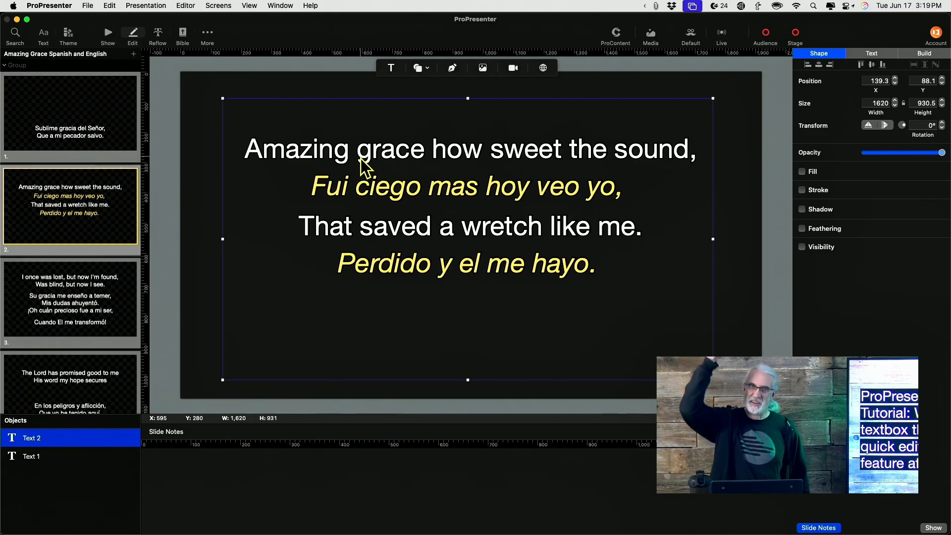
- Reorder slide 2's objects so Text 1 sits above Text 2, and return to the show view
click(26, 456)
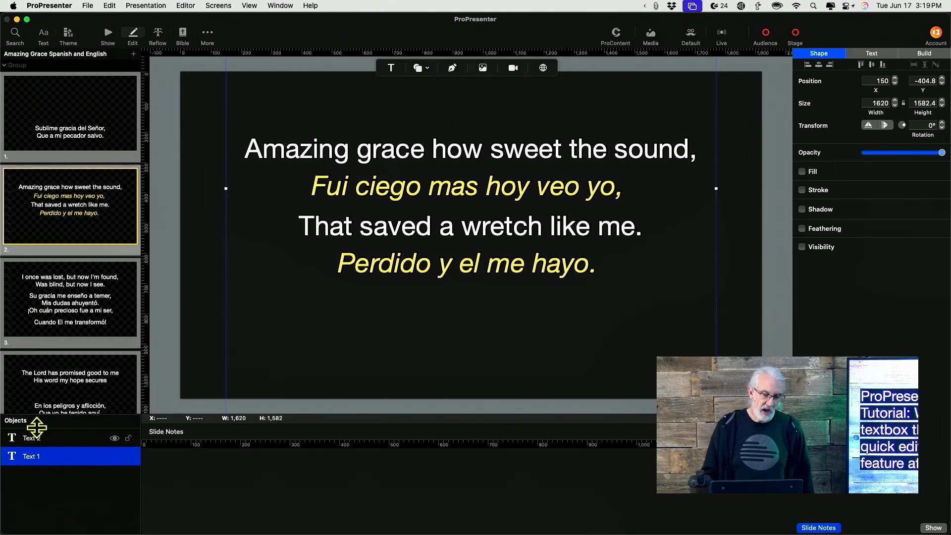
drag(33, 456, 36, 434)
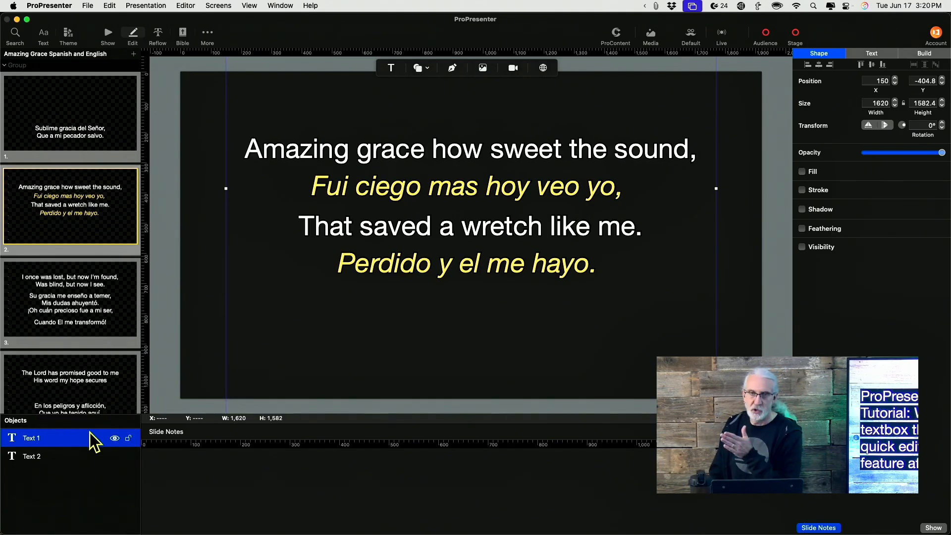
click(108, 34)
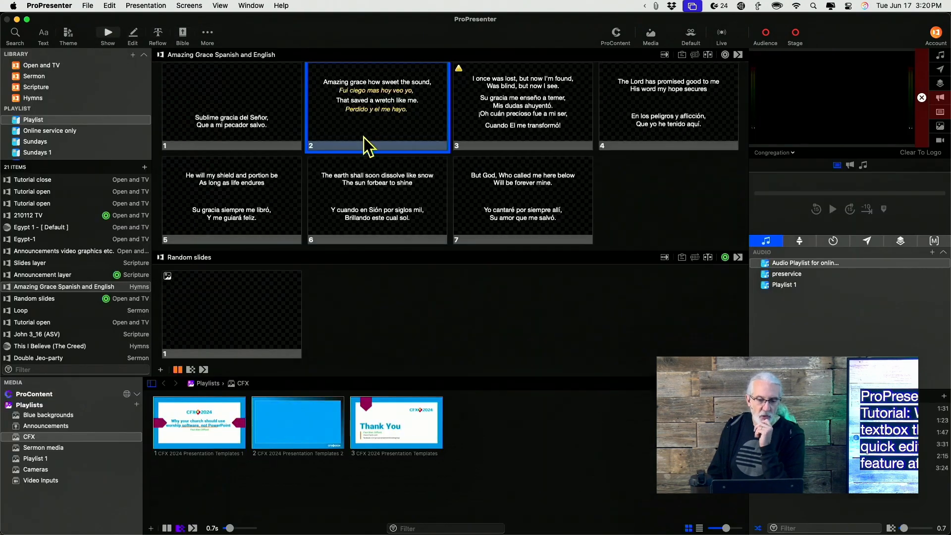
- Check which text box Quick Edit opens on slide 2 after the object reordering
right_click(387, 94)
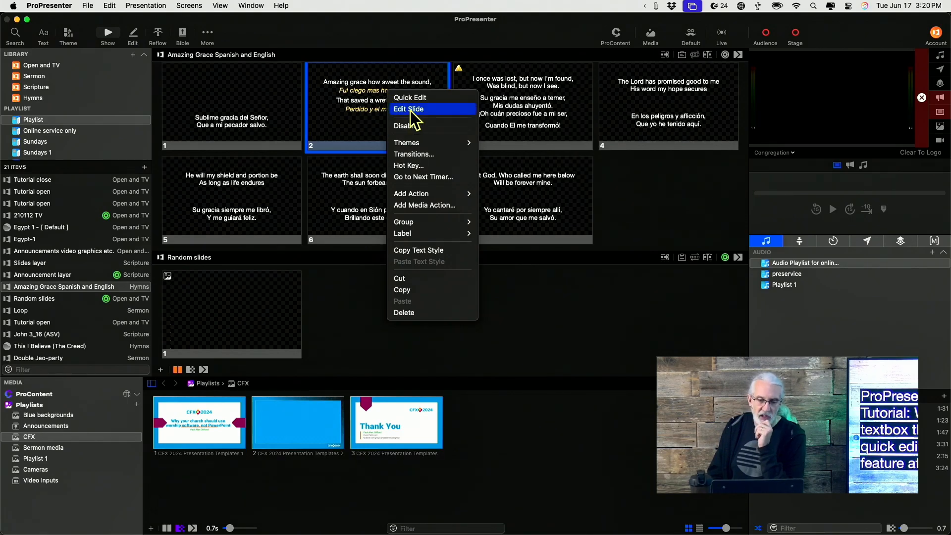
click(417, 98)
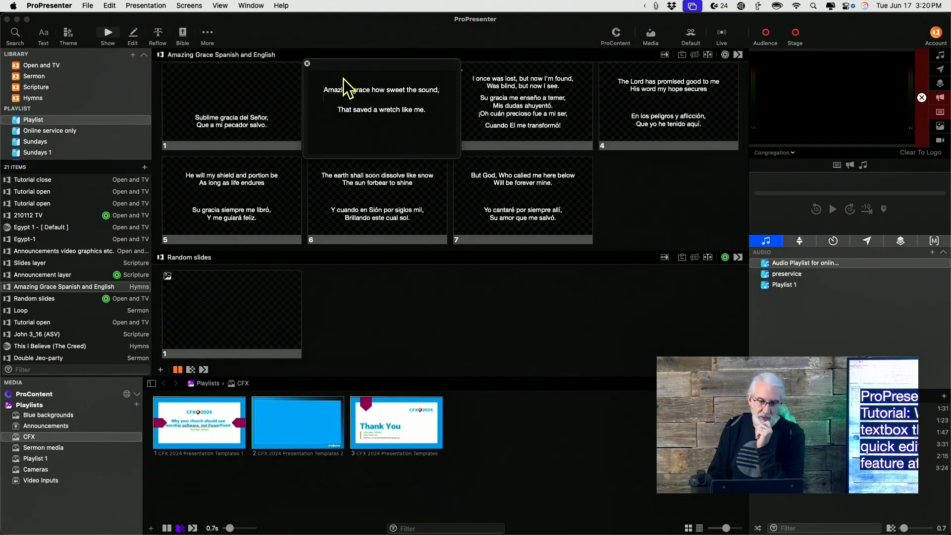
click(307, 64)
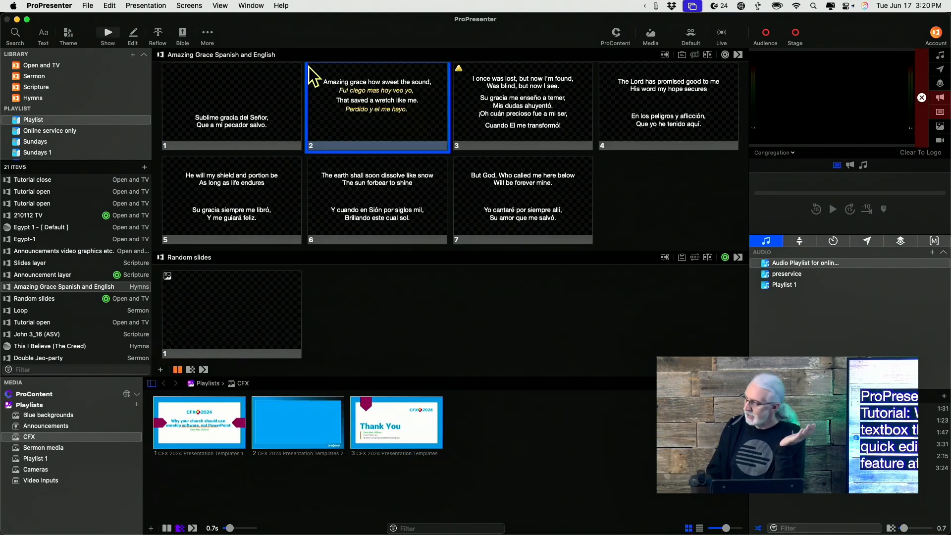